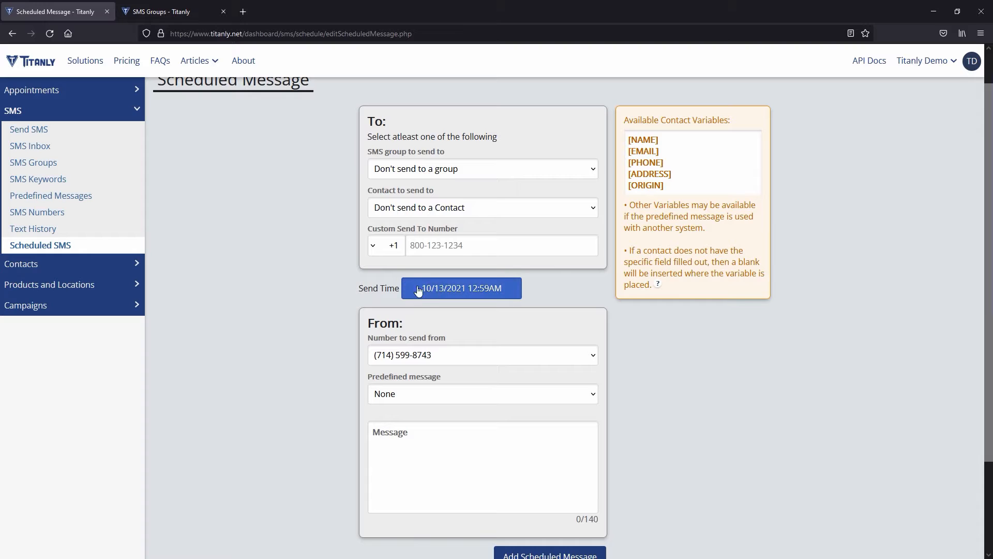
Check the SMS groups and predefined messages available in the scheduled message form
{"action": "left_click", "coordinate": [405, 172]}
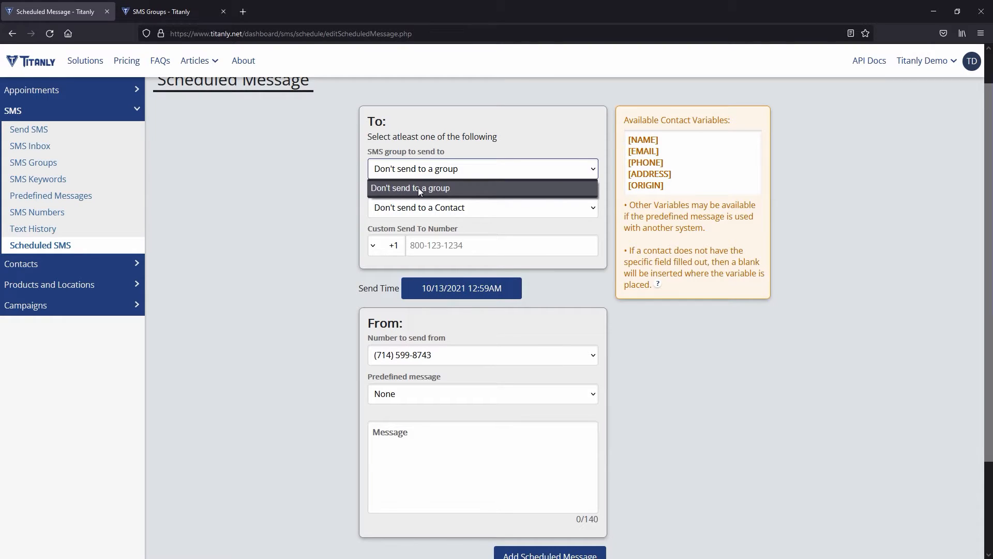
{"action": "left_click", "coordinate": [418, 187]}
{"action": "left_click", "coordinate": [434, 395]}
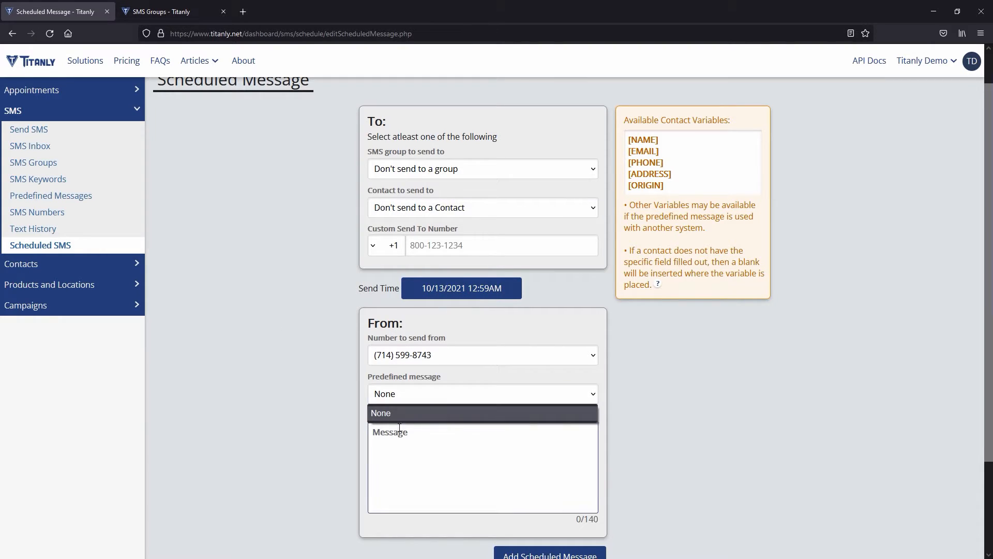
{"action": "left_click", "coordinate": [332, 404]}
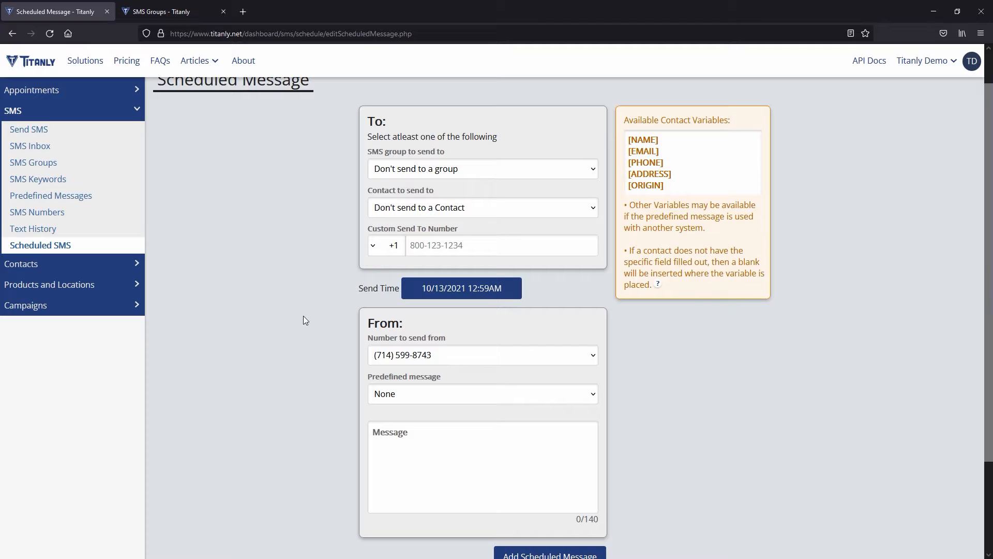
Open the SMS Groups page in a separate browser tab, keeping the scheduled message form open
{"action": "middle_click", "coordinate": [57, 164]}
{"action": "left_click", "coordinate": [182, 16]}
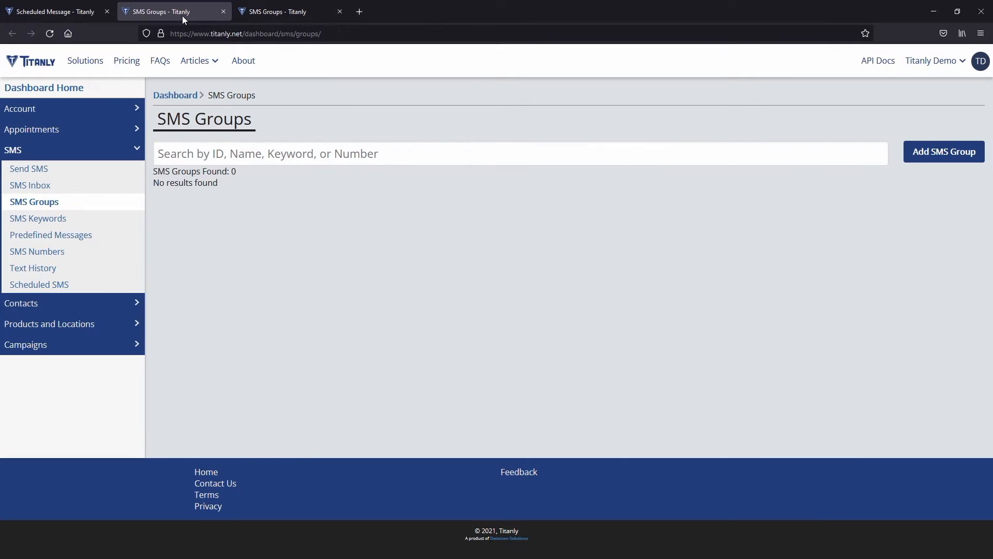
{"action": "left_click", "coordinate": [66, 16]}
{"action": "left_click", "coordinate": [153, 6]}
{"action": "left_click", "coordinate": [95, 13]}
{"action": "left_click", "coordinate": [150, 9]}
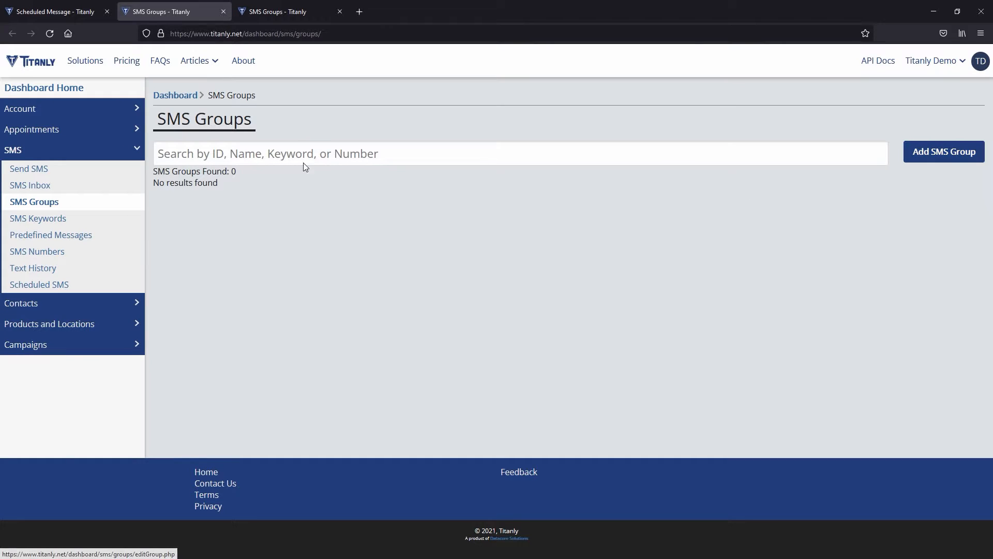
Start a new SMS group and name it "Tutorial Test"
{"action": "left_click", "coordinate": [952, 159]}
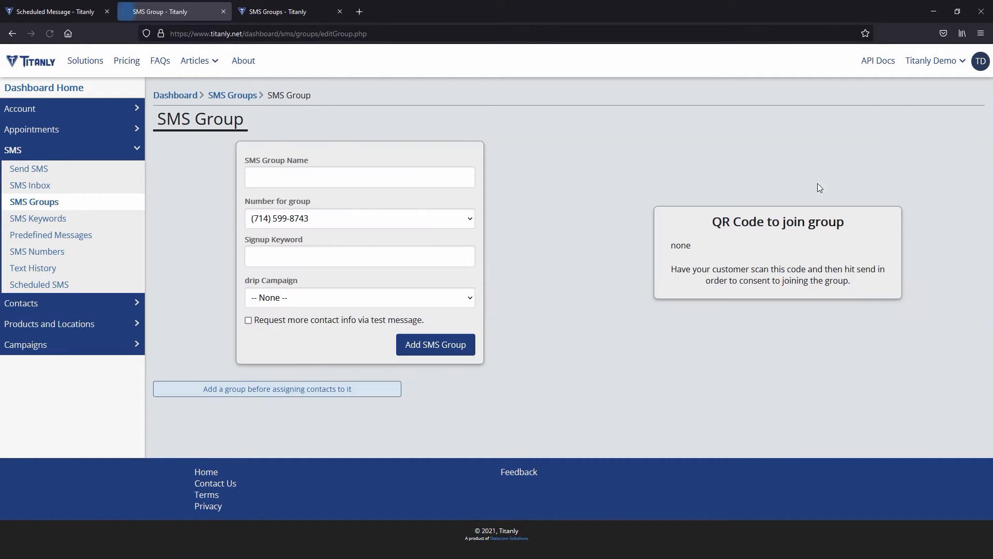
{"action": "left_click", "coordinate": [294, 232]}
{"action": "type", "text": "Tutorial Test"}
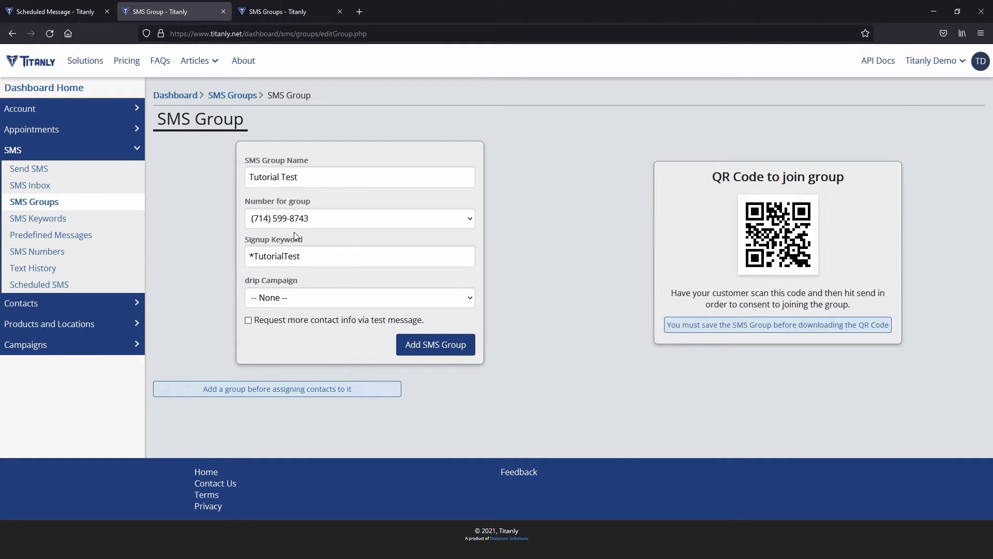
Replace the group's signup keyword with "*pleasesignup"
{"action": "left_click", "coordinate": [259, 260]}
{"action": "double_click", "coordinate": [258, 260]}
{"action": "key", "text": "Tab"}
{"action": "left_click", "coordinate": [319, 264]}
{"action": "left_click_drag", "start_coordinate": [307, 256], "coordinate": [256, 257]}
{"action": "type", "text": "pleas"}
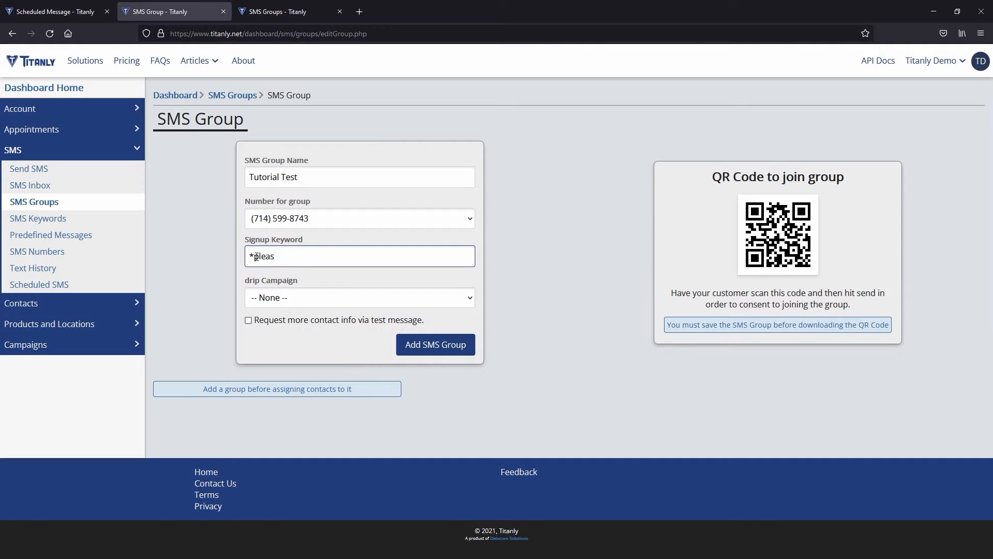
{"action": "type", "text": "esignup"}
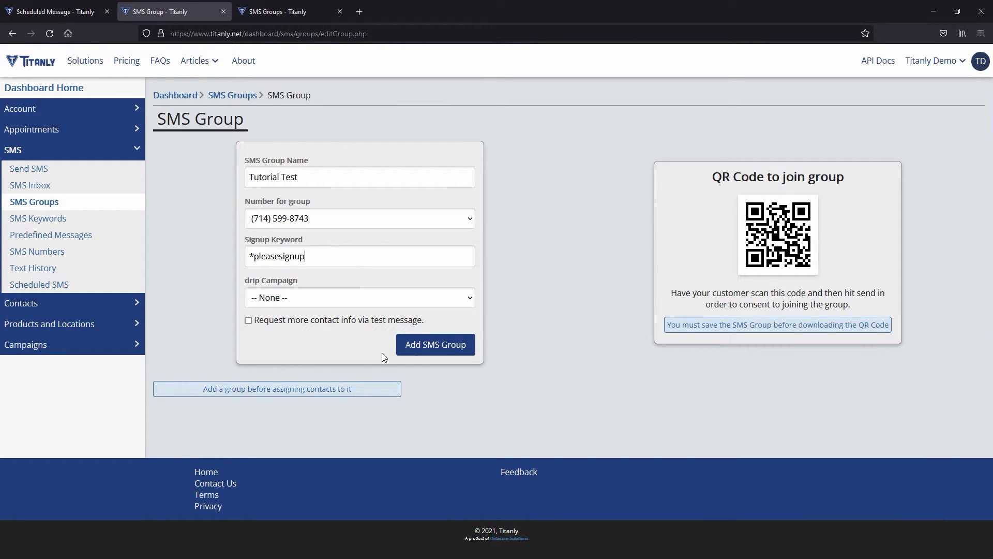
Keep the drip campaign set to None and add the new SMS group
{"action": "left_click", "coordinate": [286, 297]}
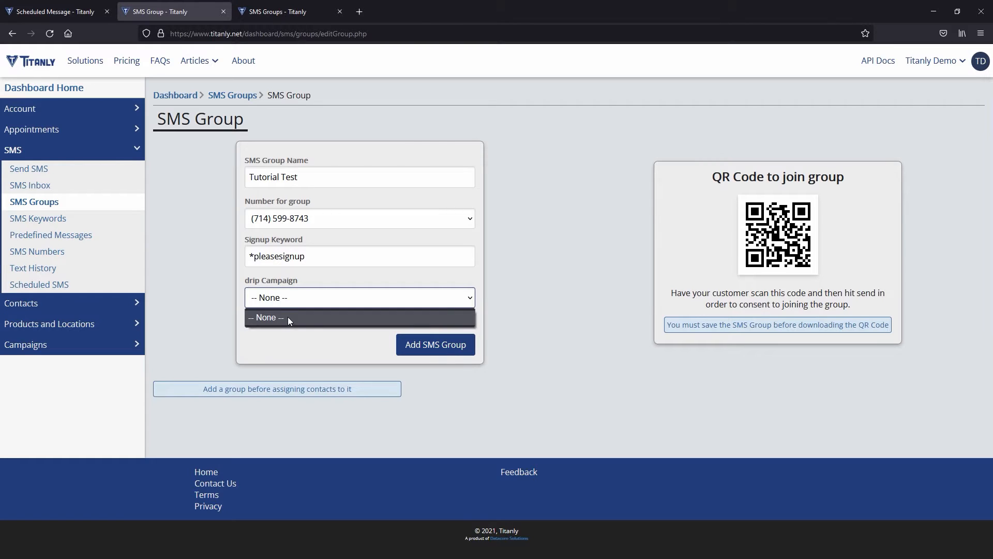
{"action": "left_click", "coordinate": [288, 318]}
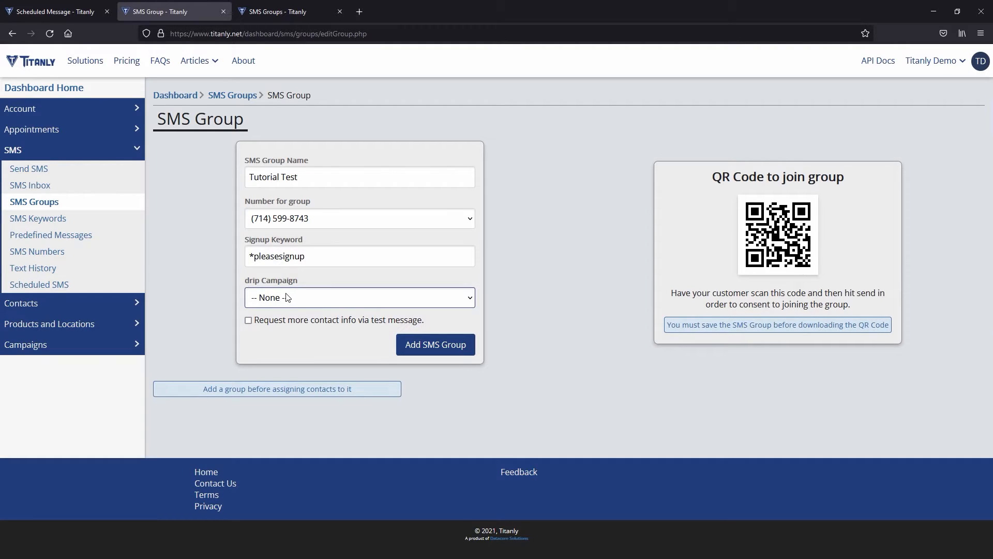
{"action": "left_click", "coordinate": [288, 260]}
{"action": "left_click_drag", "start_coordinate": [426, 322], "coordinate": [230, 310]}
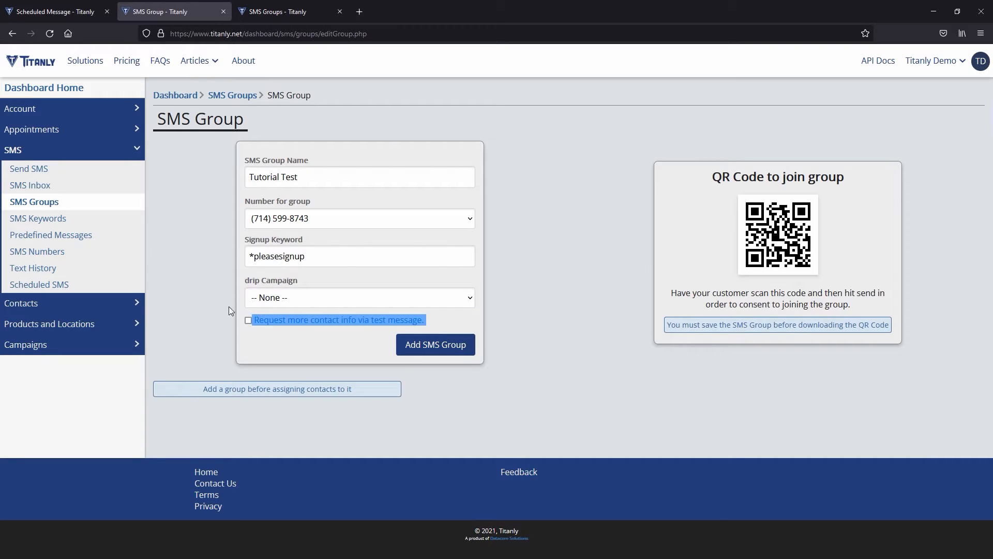
{"action": "left_click", "coordinate": [283, 336]}
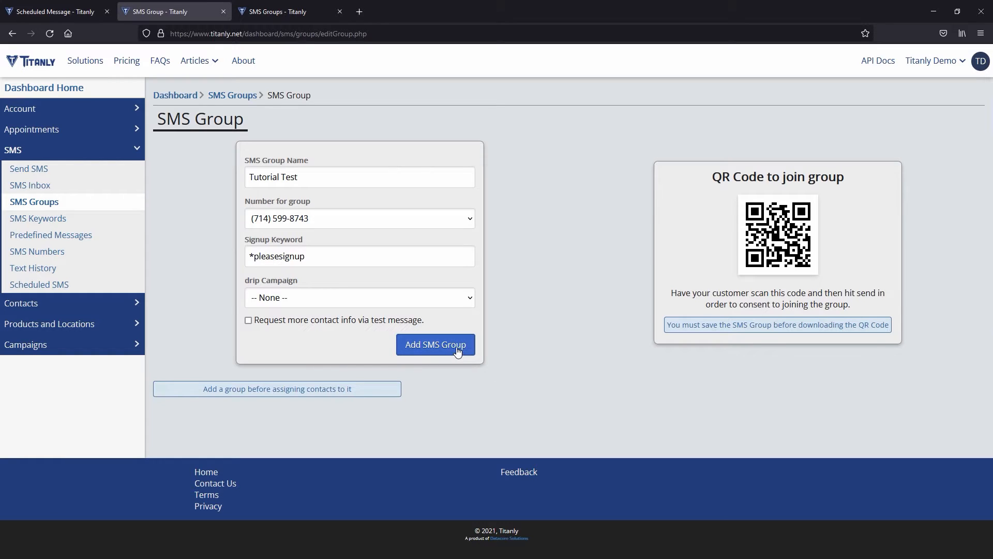
{"action": "left_click", "coordinate": [441, 345]}
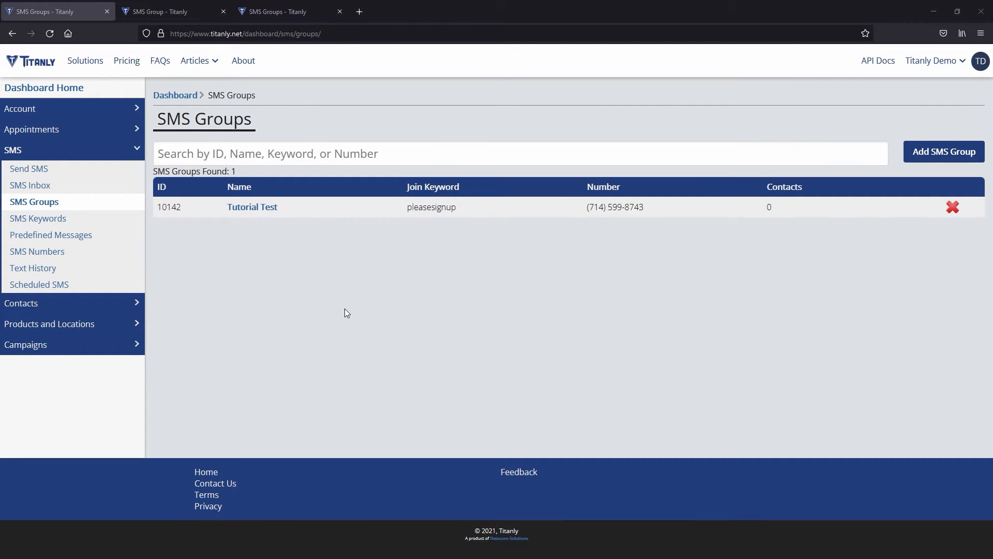
Open the Tutorial Test group and review its phone number and signup keyword
{"action": "left_click", "coordinate": [265, 208]}
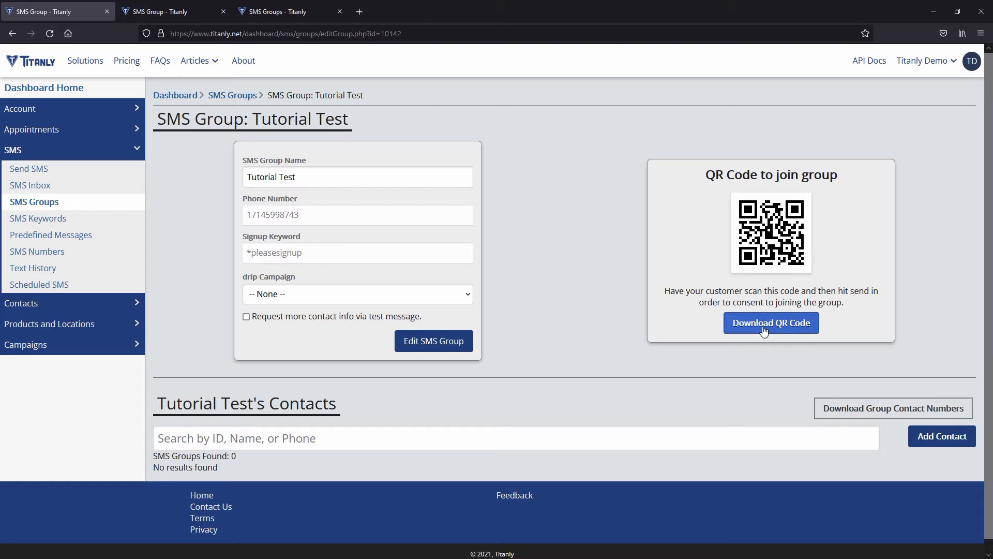
{"action": "left_click_drag", "start_coordinate": [308, 220], "coordinate": [199, 215]}
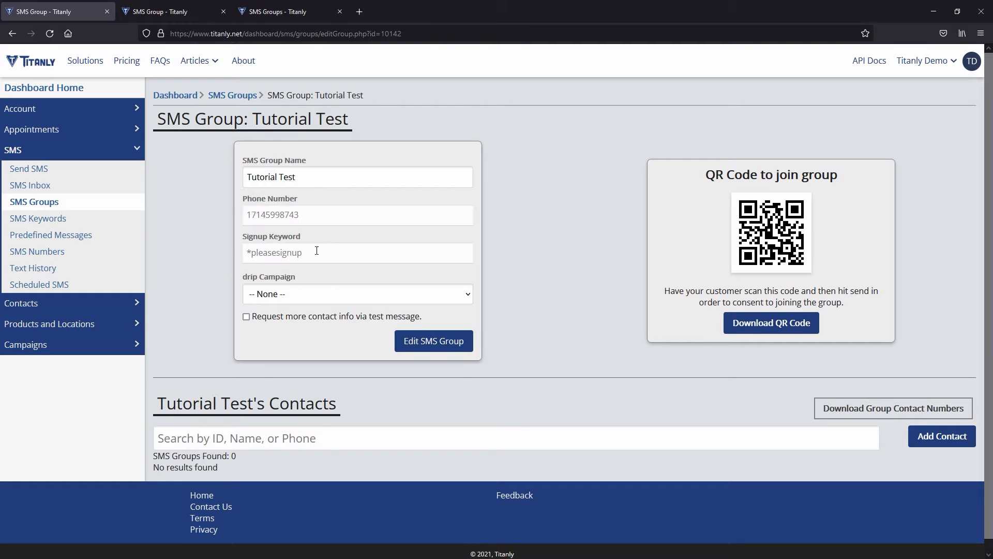
{"action": "left_click_drag", "start_coordinate": [317, 251], "coordinate": [179, 246]}
{"action": "left_click", "coordinate": [516, 264]}
{"action": "triple_click", "coordinate": [324, 257]}
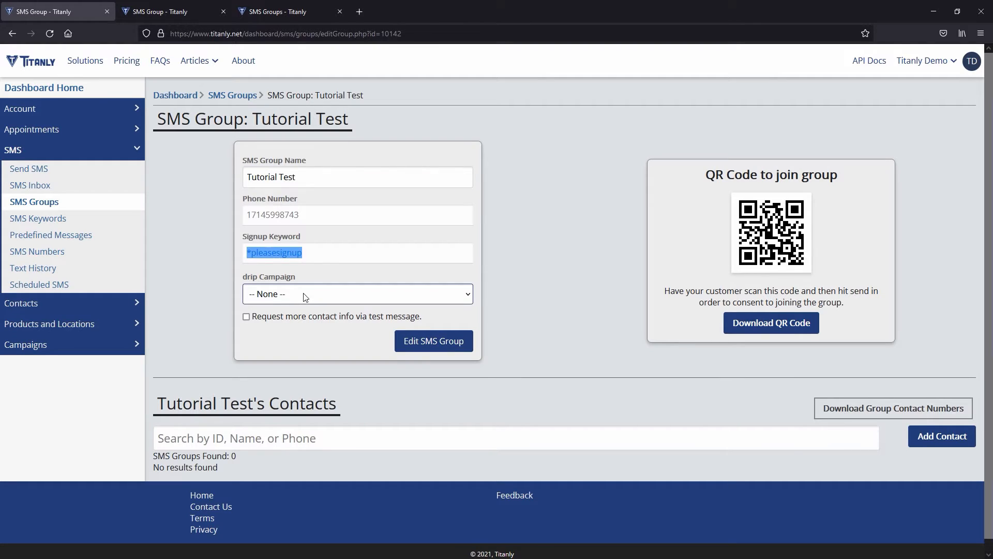
{"action": "left_click", "coordinate": [321, 258]}
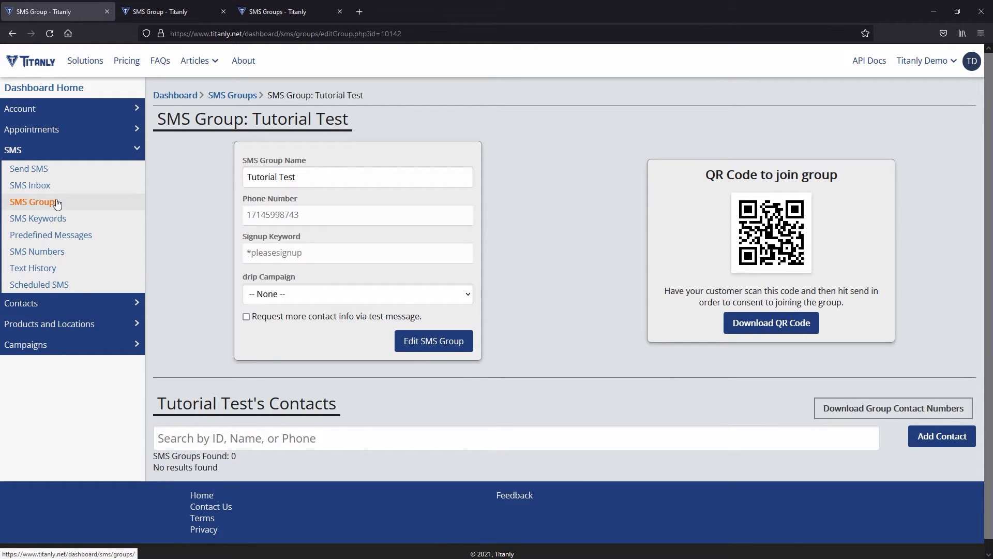
Open a new scheduled SMS message form and check which SMS groups can be chosen as recipients
{"action": "left_click", "coordinate": [50, 33]}
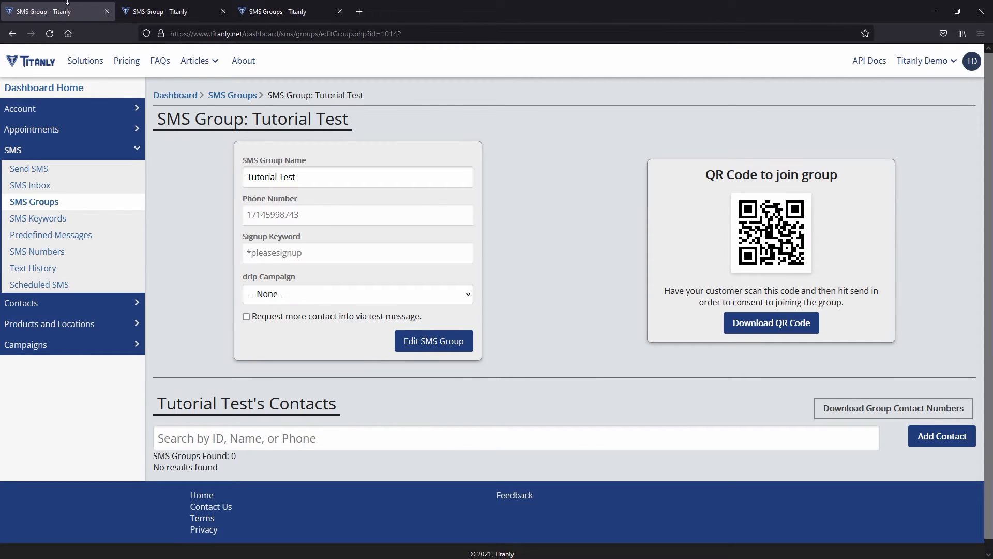
{"action": "left_click", "coordinate": [158, 13]}
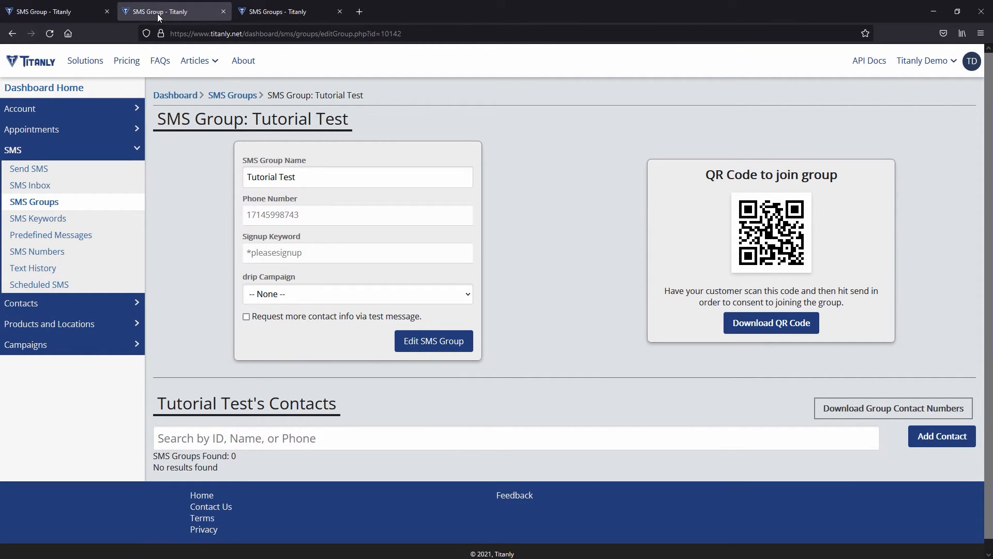
{"action": "left_click", "coordinate": [61, 5]}
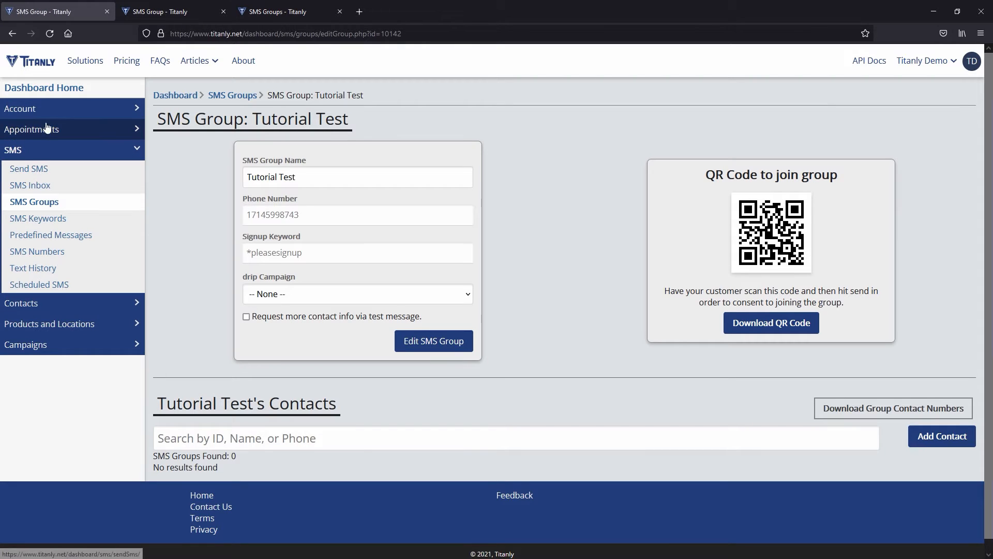
{"action": "left_click", "coordinate": [40, 284]}
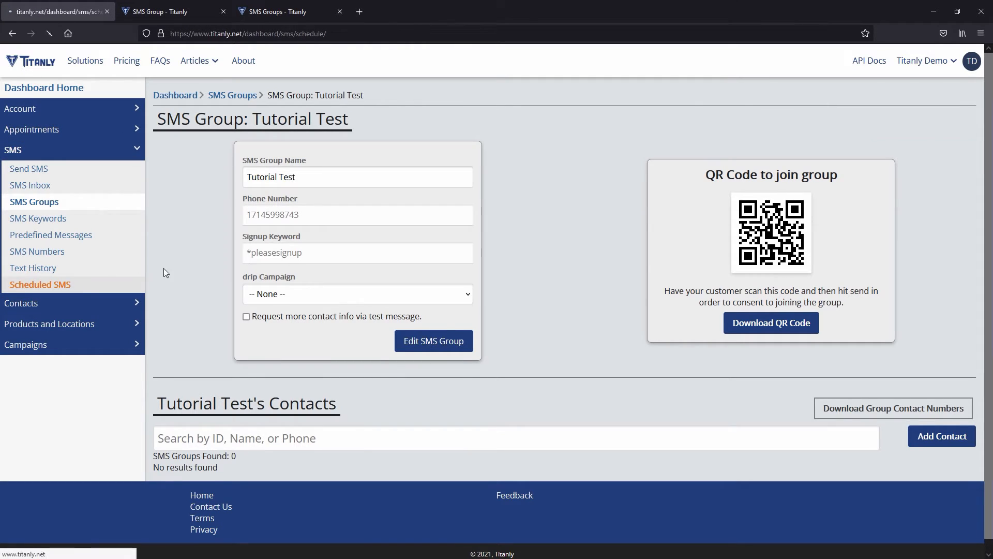
{"action": "left_click", "coordinate": [953, 166]}
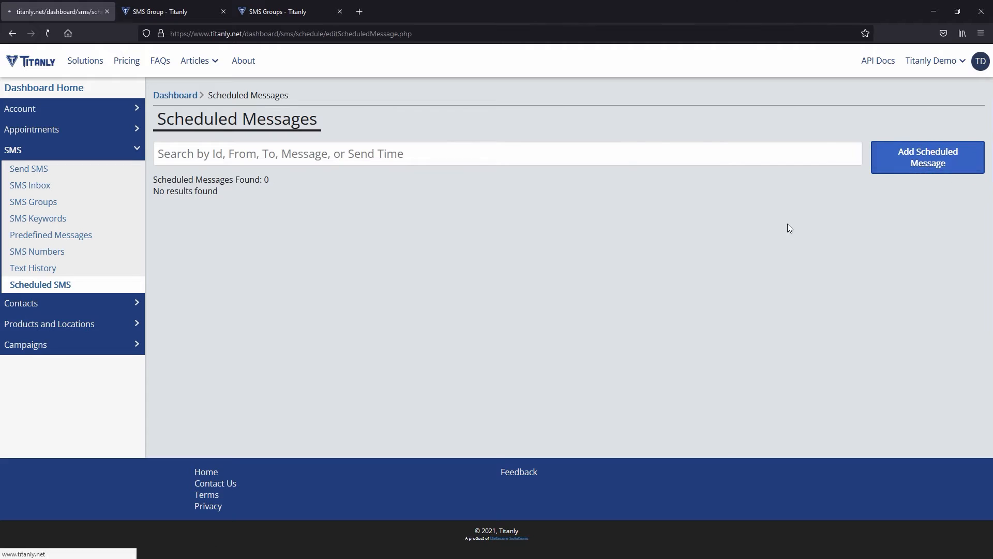
{"action": "left_click", "coordinate": [451, 210]}
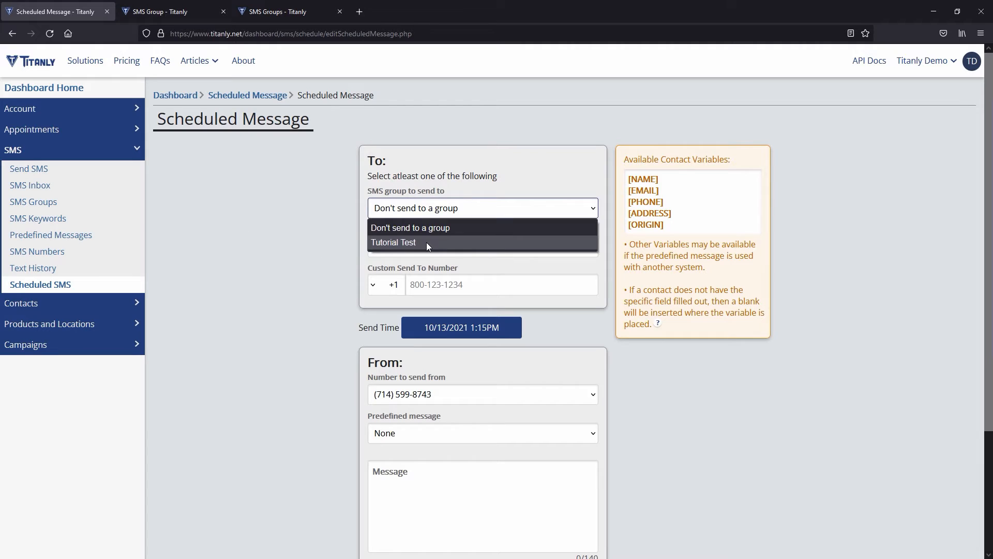
{"action": "left_click", "coordinate": [297, 250]}
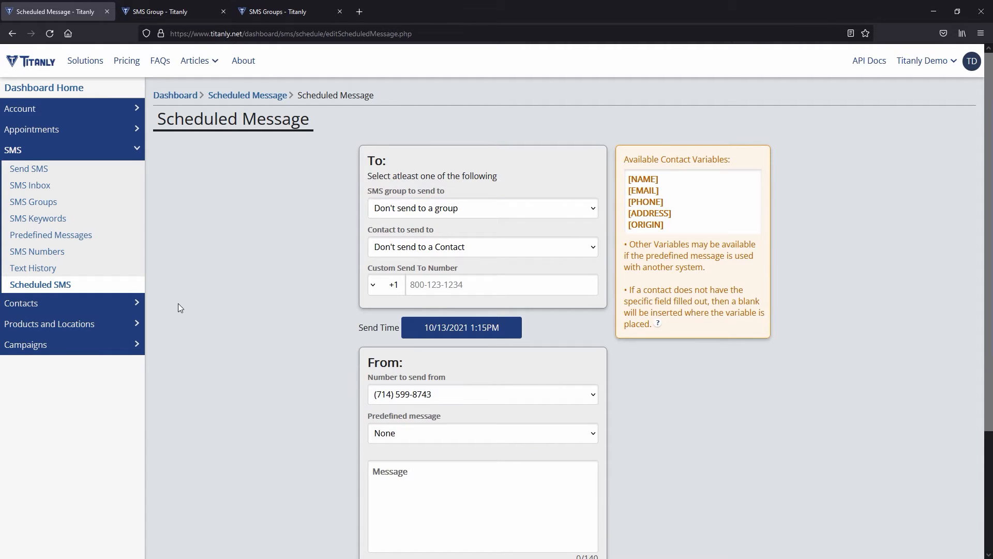
Open Predefined Messages in a separate browser tab and start a new predefined message
{"action": "middle_click", "coordinate": [60, 236]}
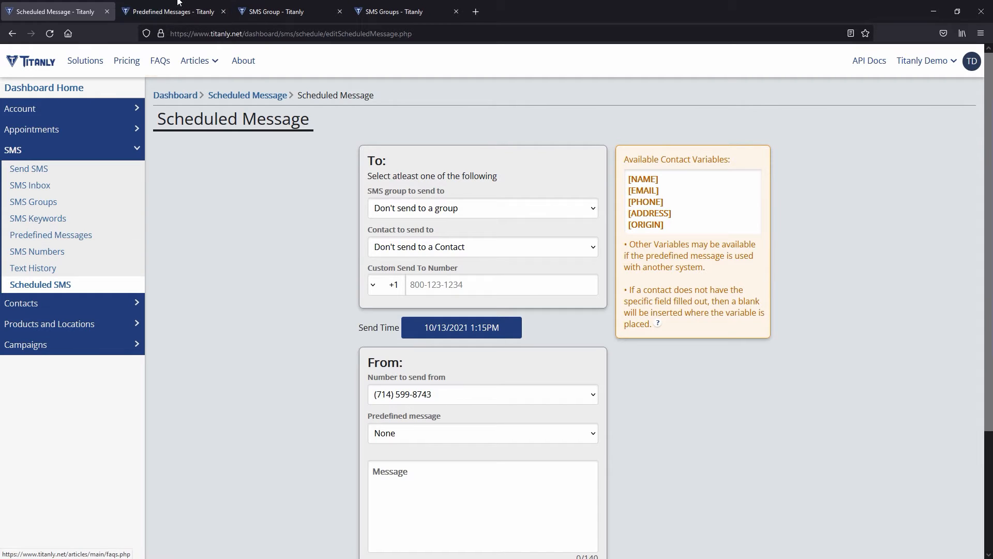
{"action": "left_click", "coordinate": [179, 15]}
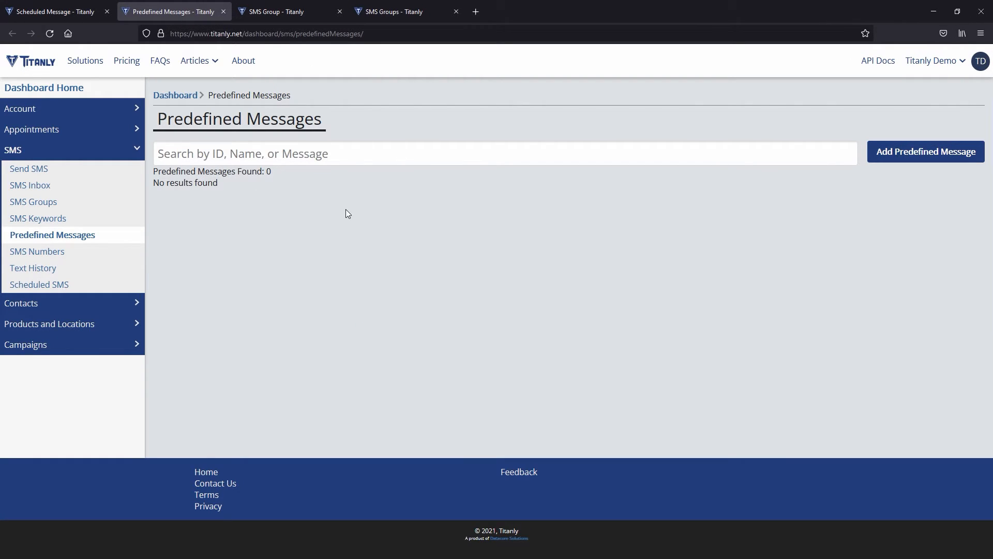
{"action": "left_click", "coordinate": [963, 154]}
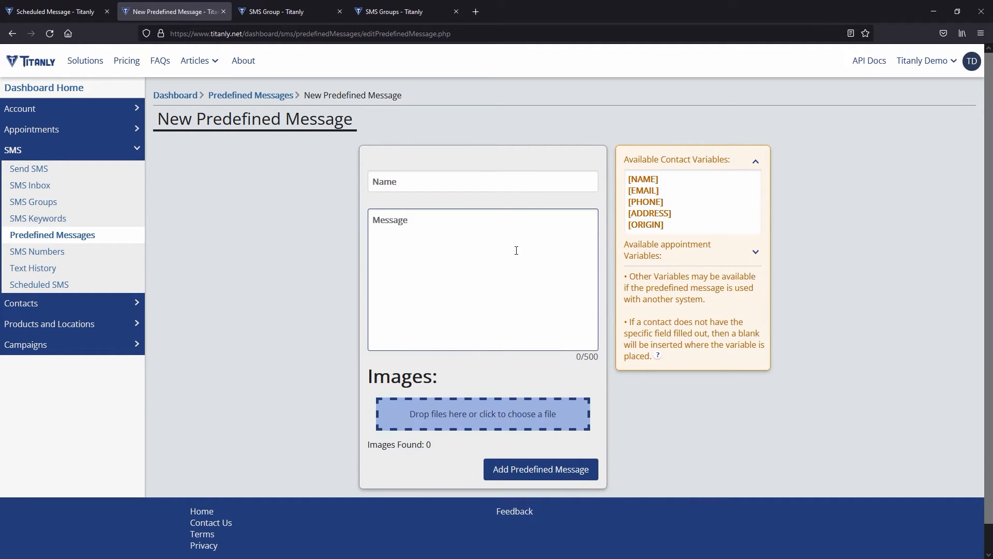
Examine the name and message fields and the available contact and appointment variables for the new predefined message
{"action": "left_click", "coordinate": [474, 192]}
{"action": "left_click", "coordinate": [433, 258]}
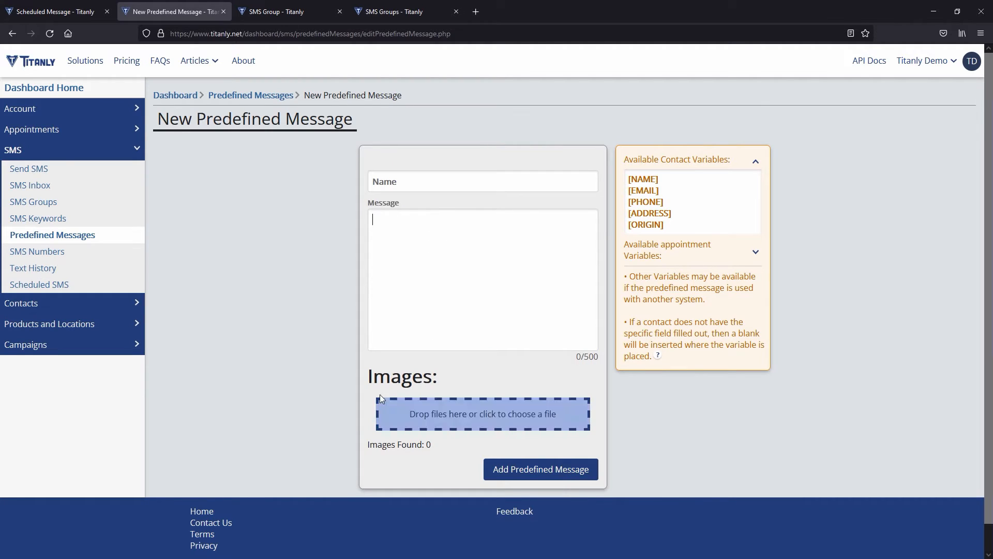
{"action": "mouse_move", "coordinate": [658, 355]}
{"action": "left_click", "coordinate": [672, 224]}
{"action": "left_click_drag", "start_coordinate": [673, 227], "coordinate": [627, 179]}
{"action": "left_click", "coordinate": [698, 197]}
{"action": "left_click_drag", "start_coordinate": [669, 227], "coordinate": [621, 184]}
{"action": "left_click", "coordinate": [725, 218]}
{"action": "left_click", "coordinate": [756, 256]}
{"action": "left_click_drag", "start_coordinate": [710, 378], "coordinate": [628, 274]}
{"action": "left_click", "coordinate": [739, 306]}
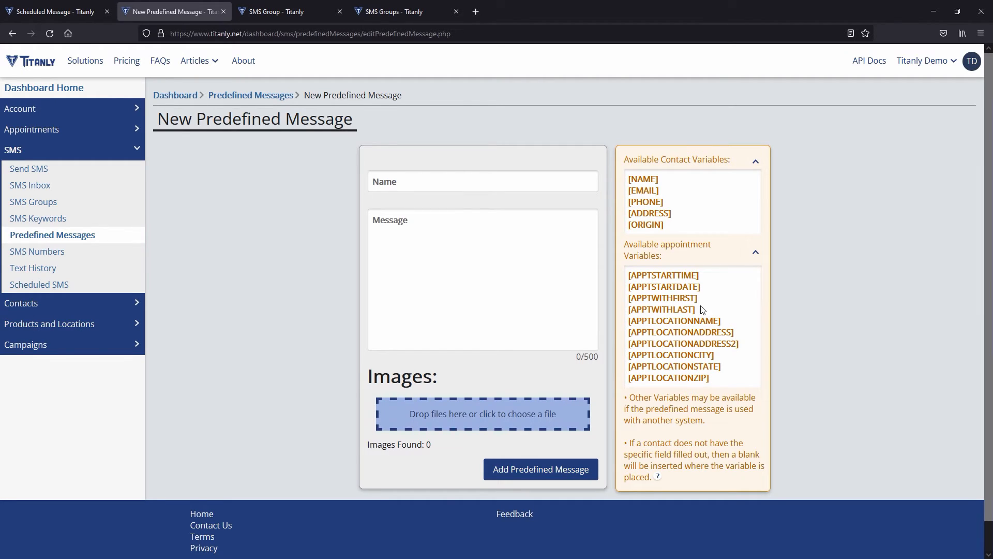
{"action": "left_click", "coordinate": [756, 252]}
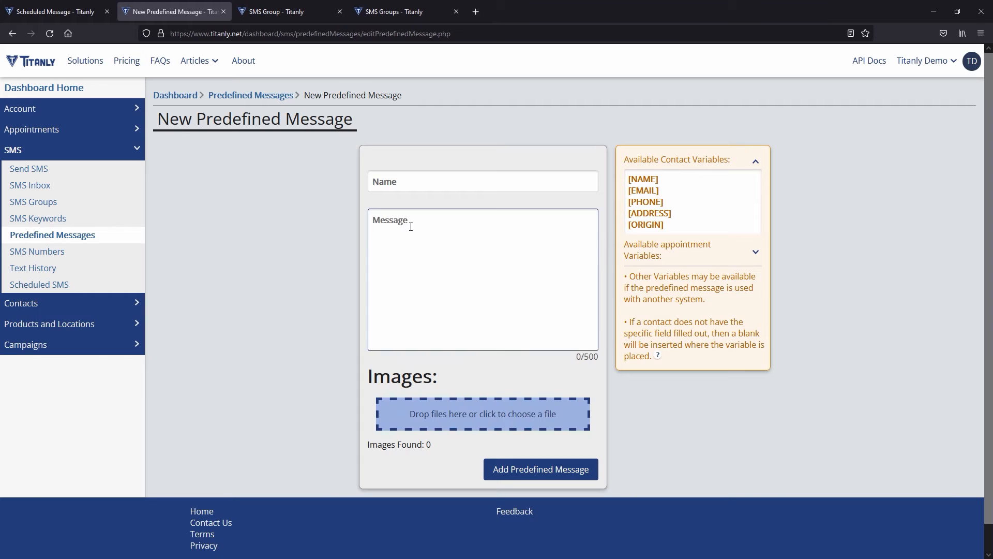
Name the predefined message "Tutorial Message"
{"action": "left_click", "coordinate": [426, 178]}
{"action": "type", "text": "T"}
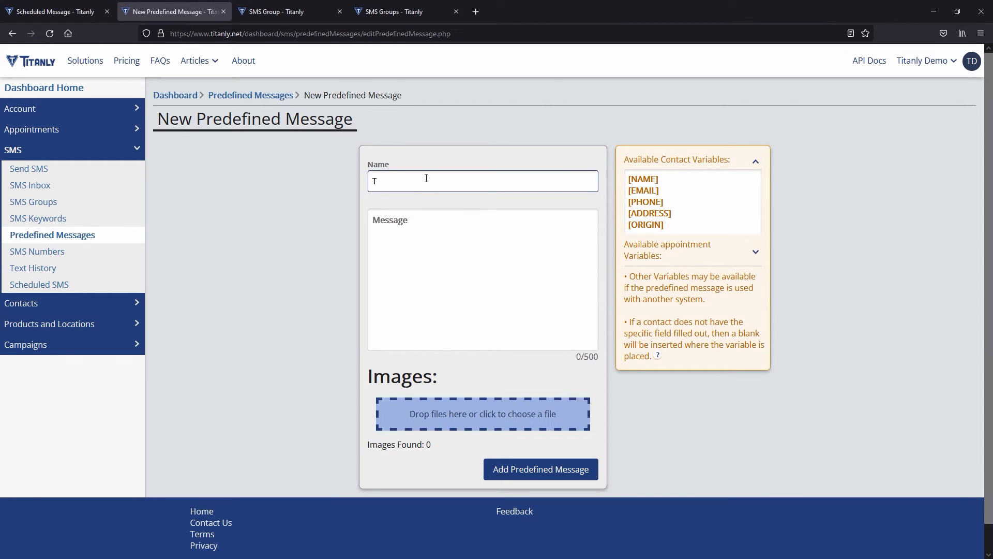
{"action": "type", "text": "urorial Message"}
{"action": "key", "text": "Tab"}
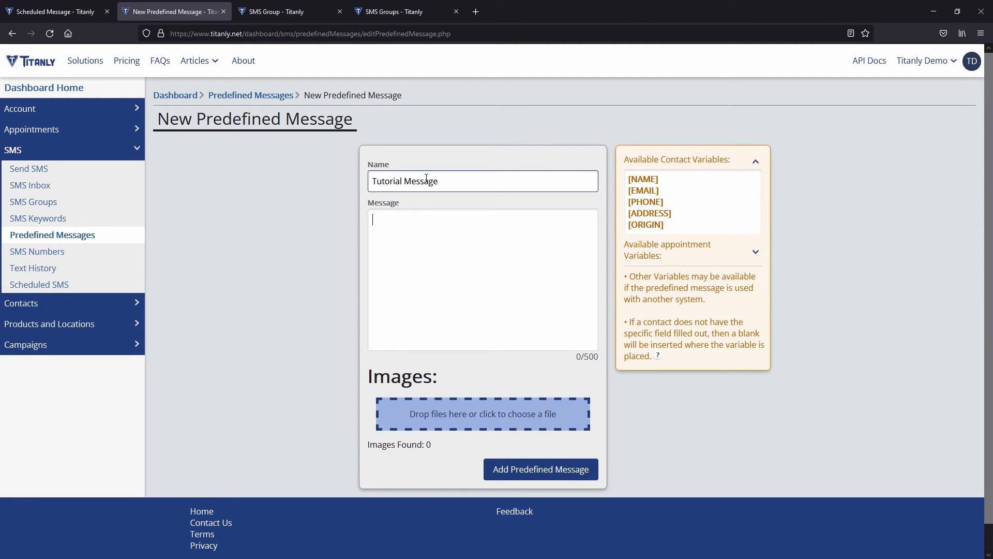
Write the message text "Hello [NAME], thank you for registering!" using the contact name variable
{"action": "type", "text": "Hello"}
{"action": "type", "text": " []"}
{"action": "type", "text": "NAME"}
{"action": "key", "text": "Right"}
{"action": "type", "text": ", thank you for registeri"}
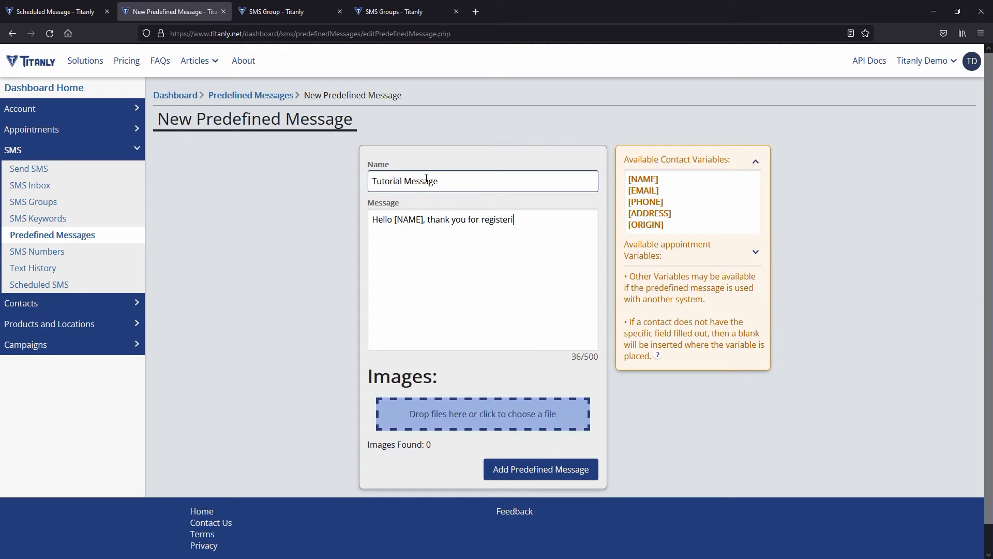
{"action": "type", "text": "ng!"}
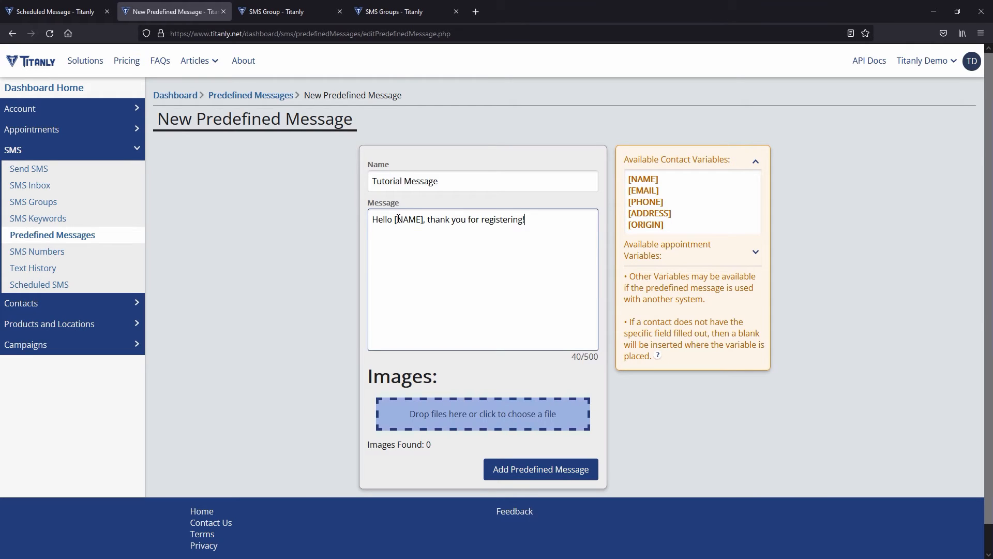
{"action": "left_click_drag", "start_coordinate": [393, 219], "coordinate": [424, 222]}
{"action": "left_click", "coordinate": [410, 248]}
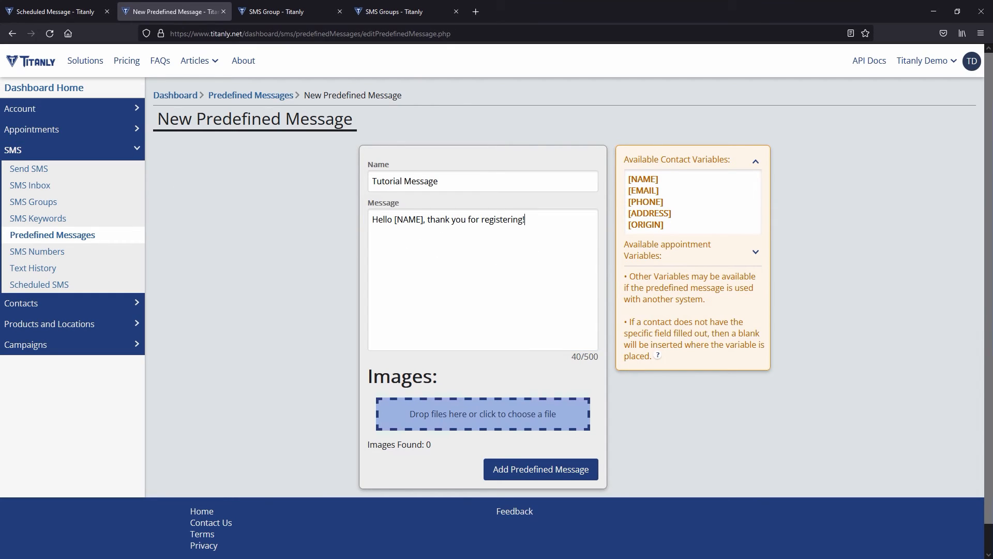
Attach the Titanly "15% off your next visit" QR code image to the predefined message and add the message
{"action": "left_click_drag", "start_coordinate": [0, 127], "coordinate": [333, 64]}
{"action": "left_click_drag", "start_coordinate": [190, 141], "coordinate": [484, 414]}
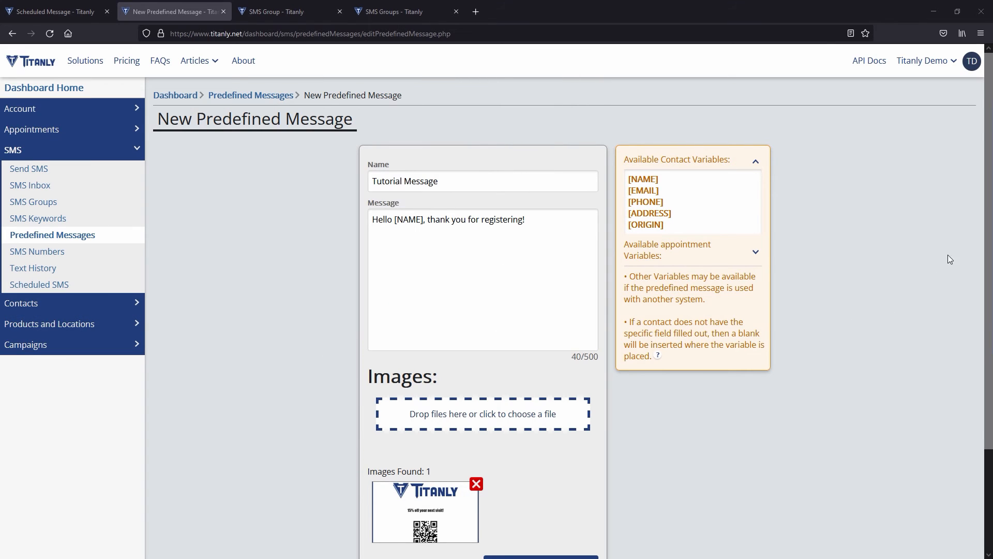
{"action": "scroll", "coordinate": [918, 208], "scroll_direction": "down", "scroll_amount": 2}
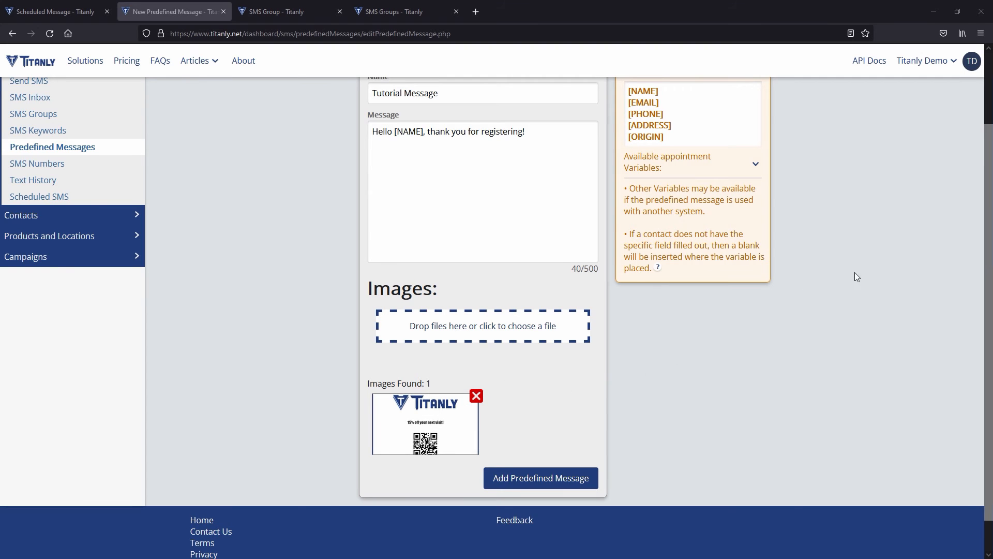
{"action": "mouse_move", "coordinate": [987, 170]}
{"action": "left_mouse_down"}
{"action": "mouse_move", "coordinate": [986, 140]}
{"action": "mouse_move", "coordinate": [987, 158]}
{"action": "left_mouse_up"}
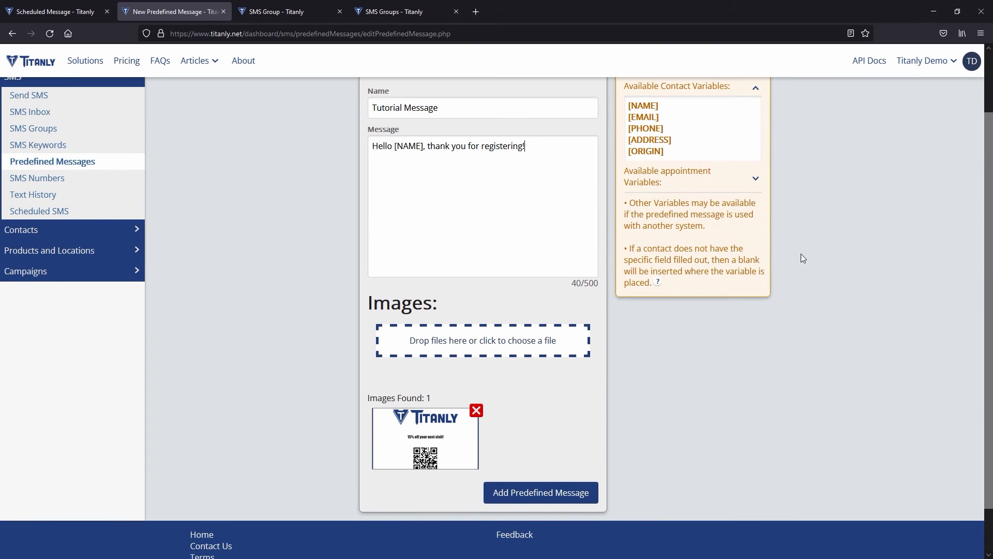
{"action": "left_click", "coordinate": [535, 495]}
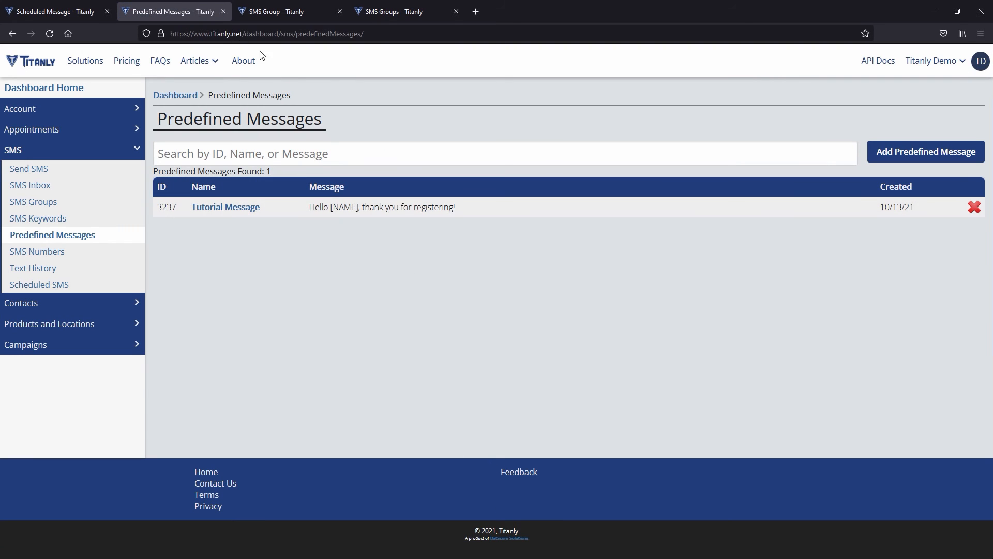
Reload the scheduled message form, choose "Tutorial Test" as the SMS group and "Tutorial Message" as the predefined message
{"action": "left_click", "coordinate": [73, 12]}
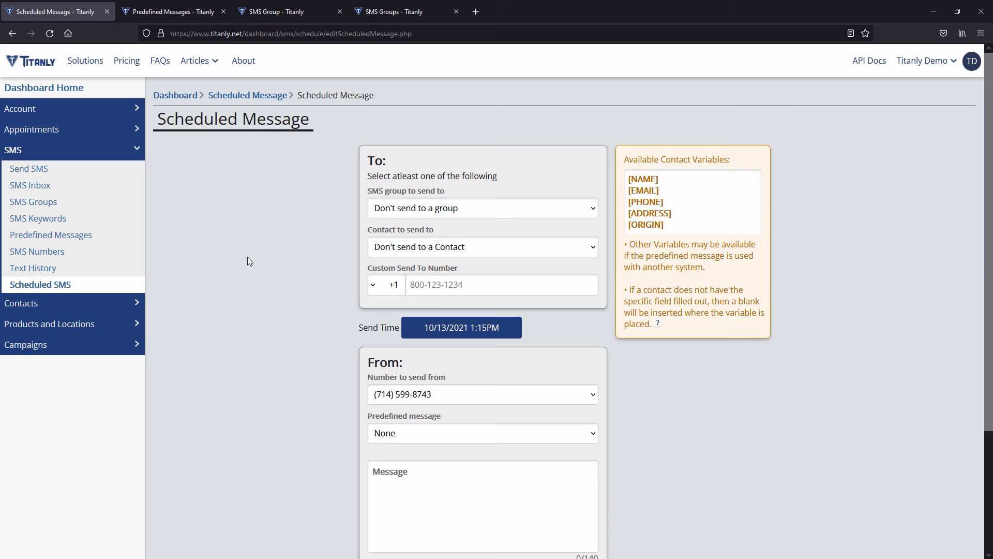
{"action": "left_click", "coordinate": [49, 33]}
{"action": "left_click", "coordinate": [434, 208]}
{"action": "left_click", "coordinate": [434, 243]}
{"action": "scroll", "coordinate": [328, 242], "scroll_direction": "down", "scroll_amount": 2}
{"action": "left_click", "coordinate": [432, 344]}
{"action": "left_click", "coordinate": [430, 380]}
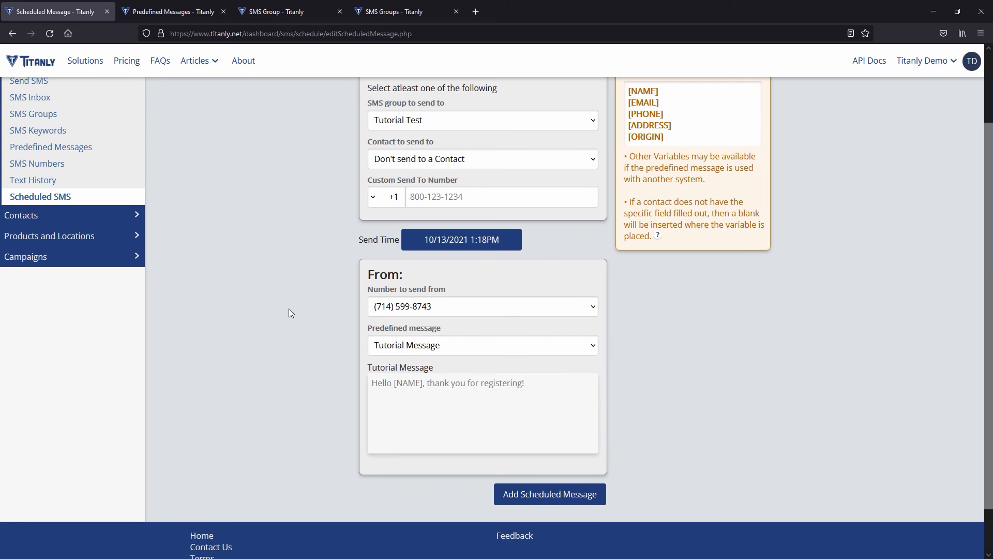
Set the send time to 10/15/2021 5:00PM and add the scheduled message
{"action": "left_click", "coordinate": [461, 239]}
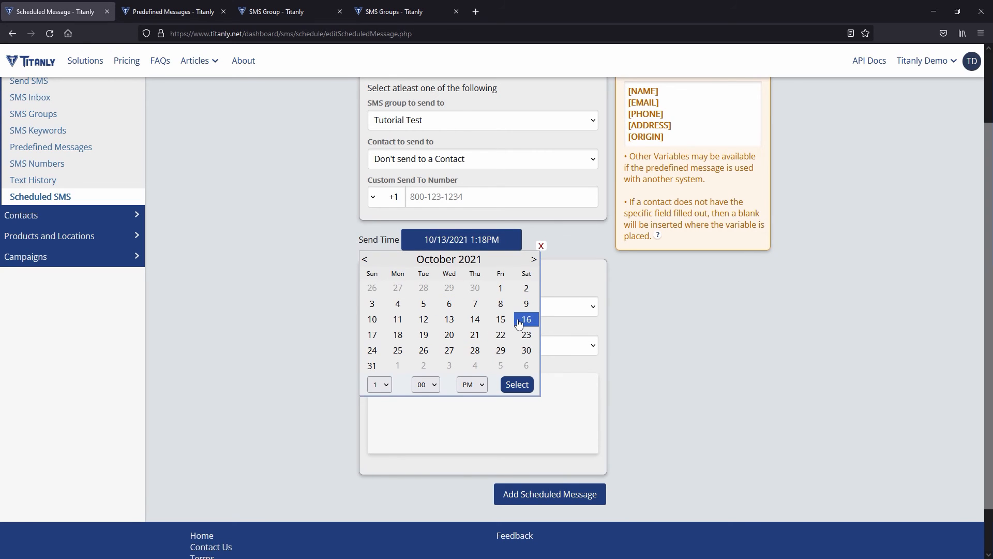
{"action": "left_click", "coordinate": [500, 320]}
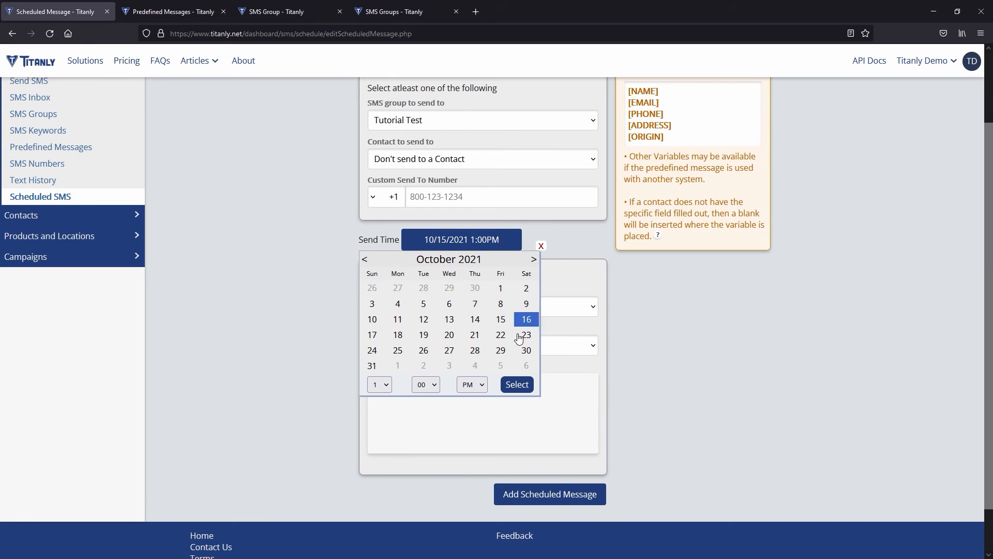
{"action": "left_click", "coordinate": [387, 385]}
{"action": "left_click", "coordinate": [377, 451]}
{"action": "left_click", "coordinate": [517, 384]}
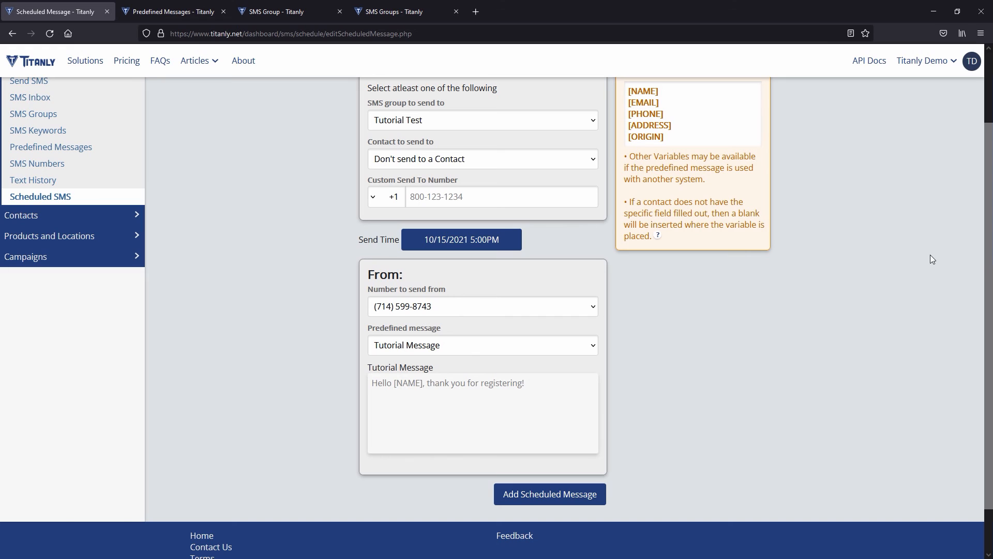
{"action": "left_click", "coordinate": [534, 493]}
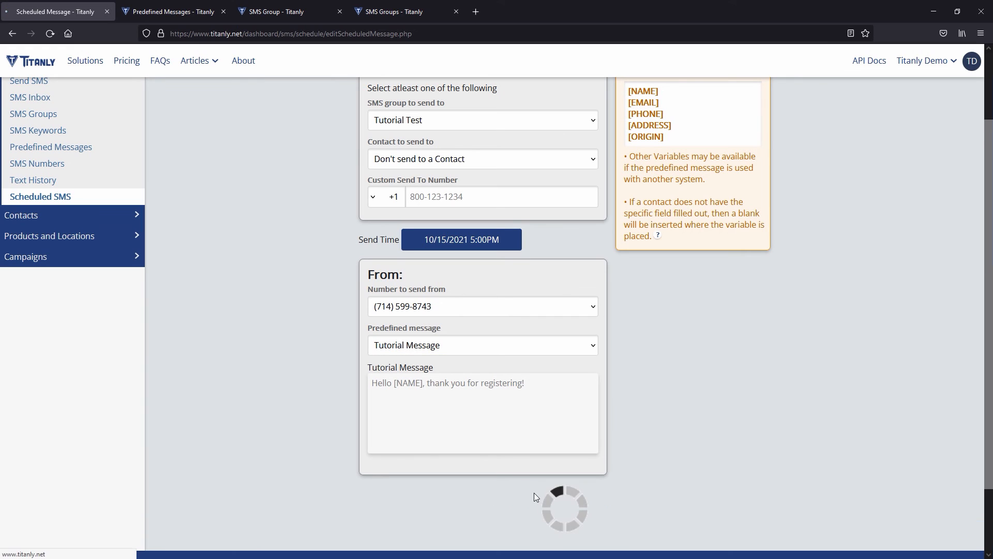